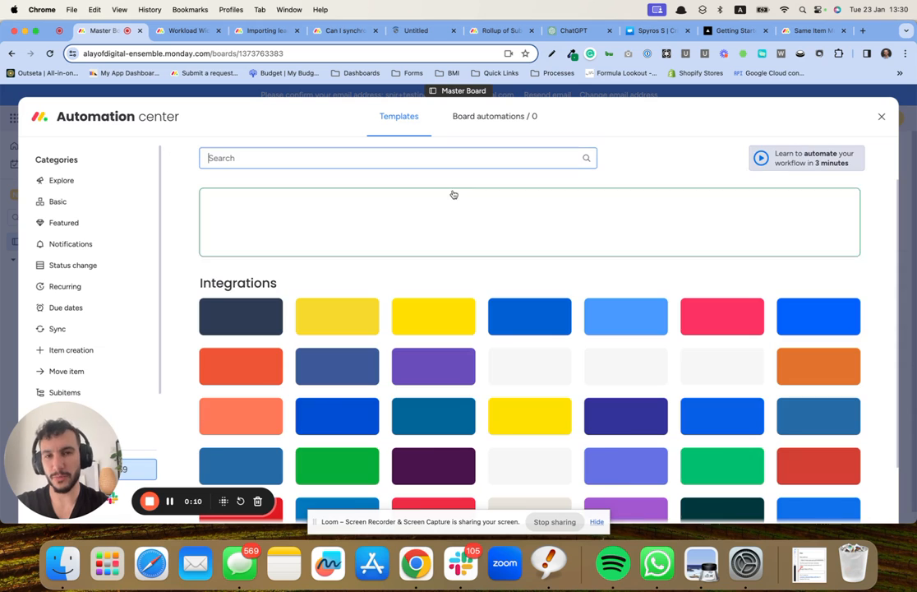
Step: Search the automation templates for "same" and open the Same Item Multiple Boards app
scroll(411, 217, down, 2)
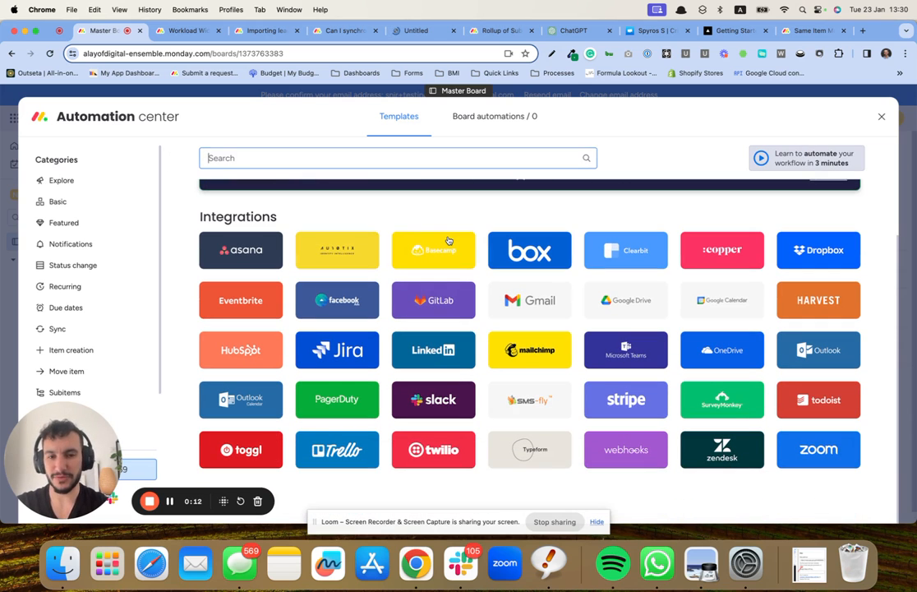
text(same)
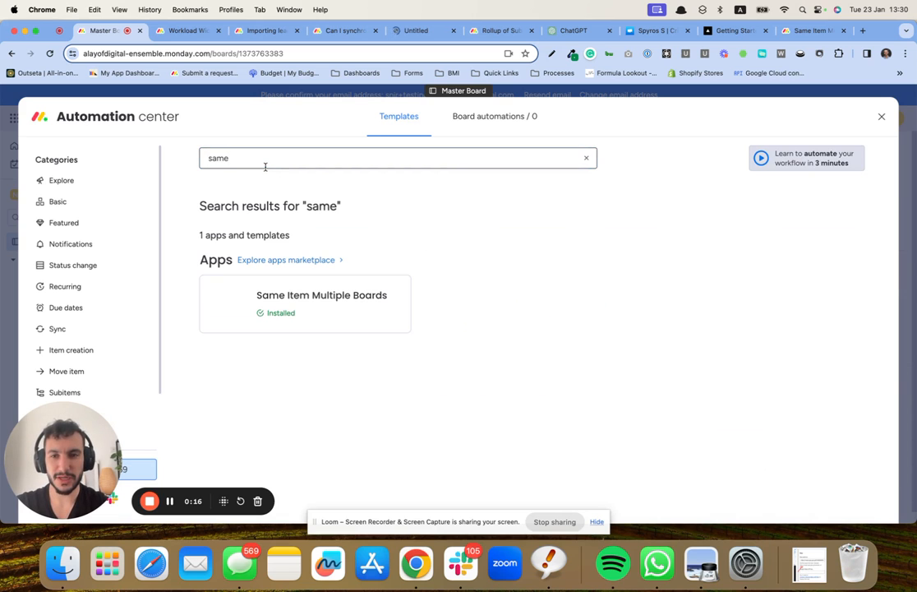
click(345, 310)
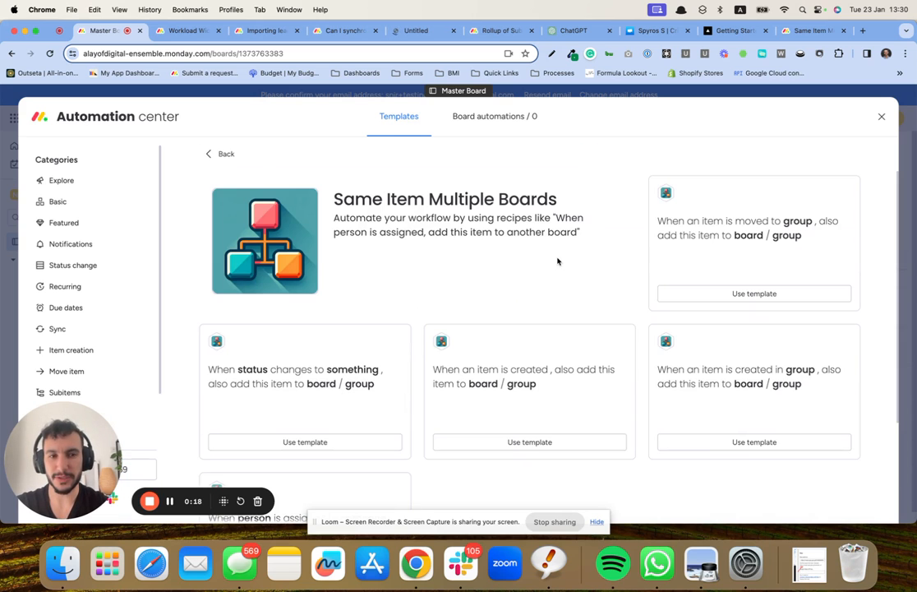
Step: Review the automation recipes offered by Same Item Multiple Boards, and close the Automation center
scroll(647, 258, down, 3)
scroll(581, 384, up, 3)
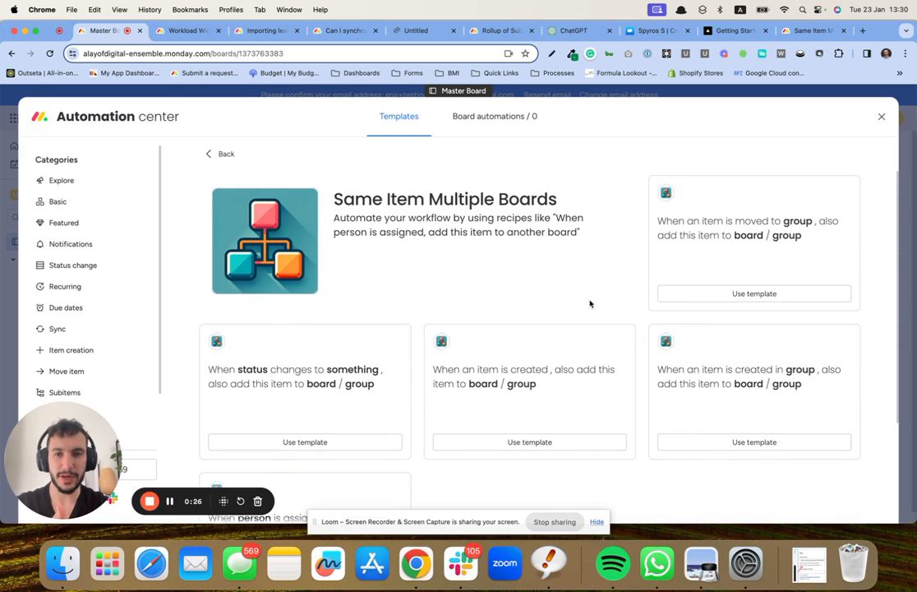
scroll(589, 303, down, 3)
scroll(589, 303, up, 3)
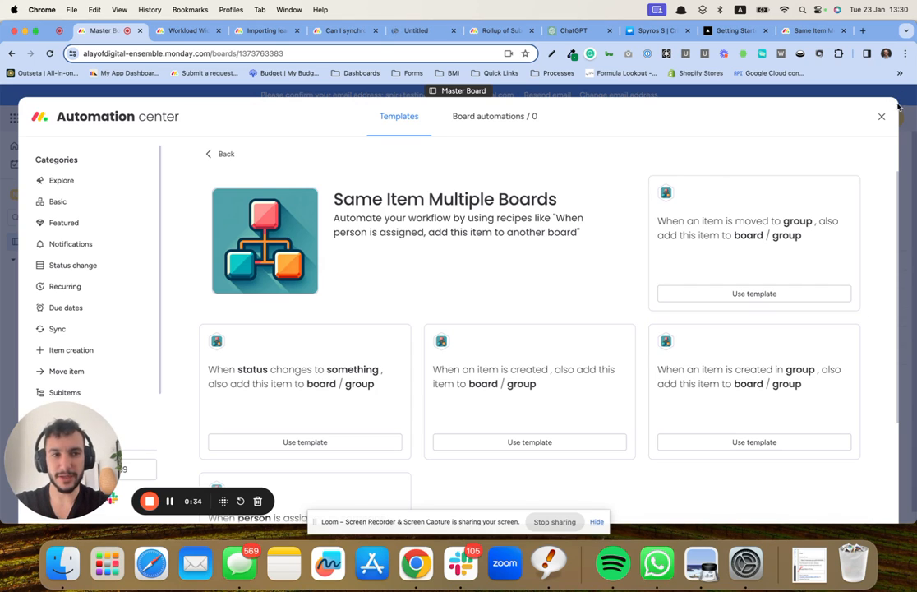
scroll(649, 255, down, 3)
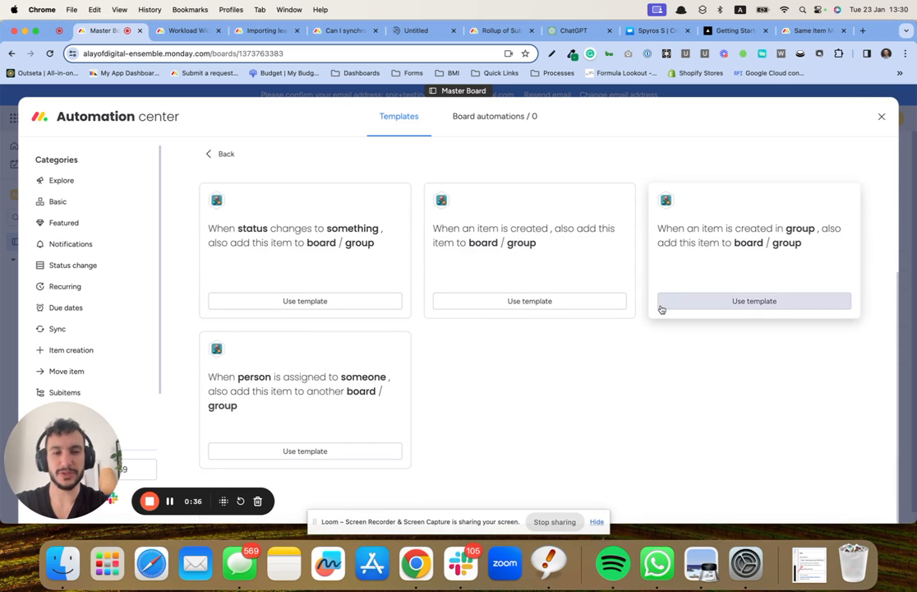
scroll(667, 273, up, 3)
key(Escape)
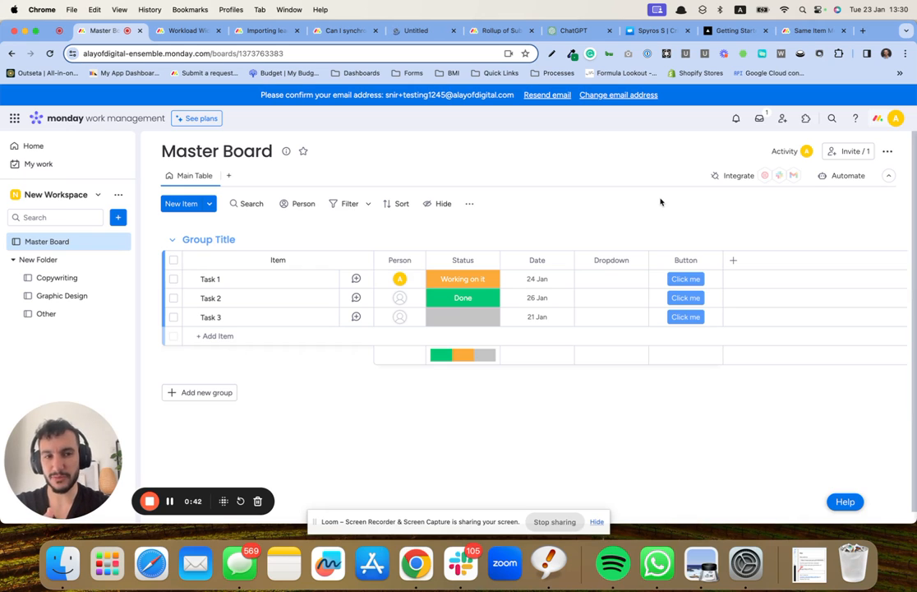
Step: View the Copywriting, Graphic Design and Other boards in the folder, and return to the Master Board
click(81, 280)
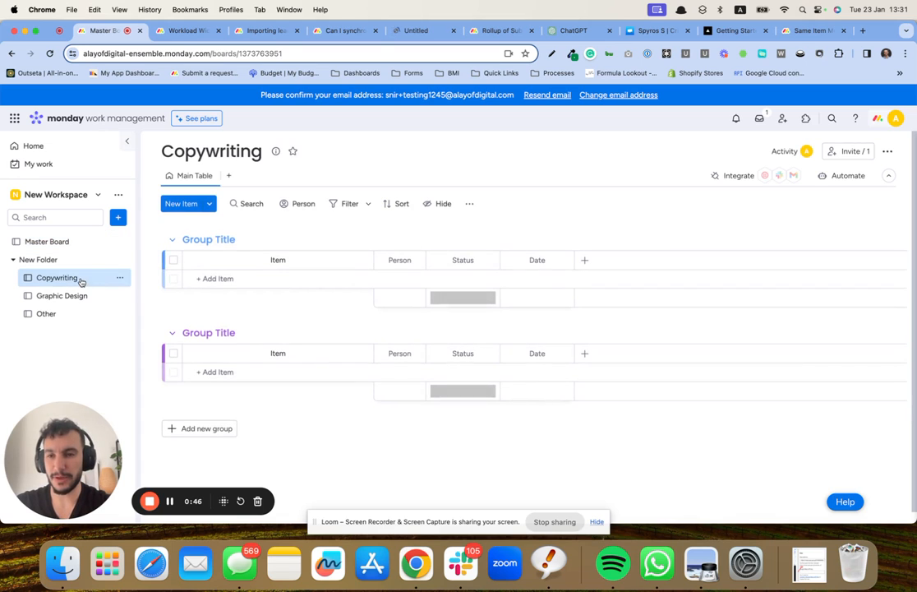
click(82, 296)
click(80, 314)
click(78, 277)
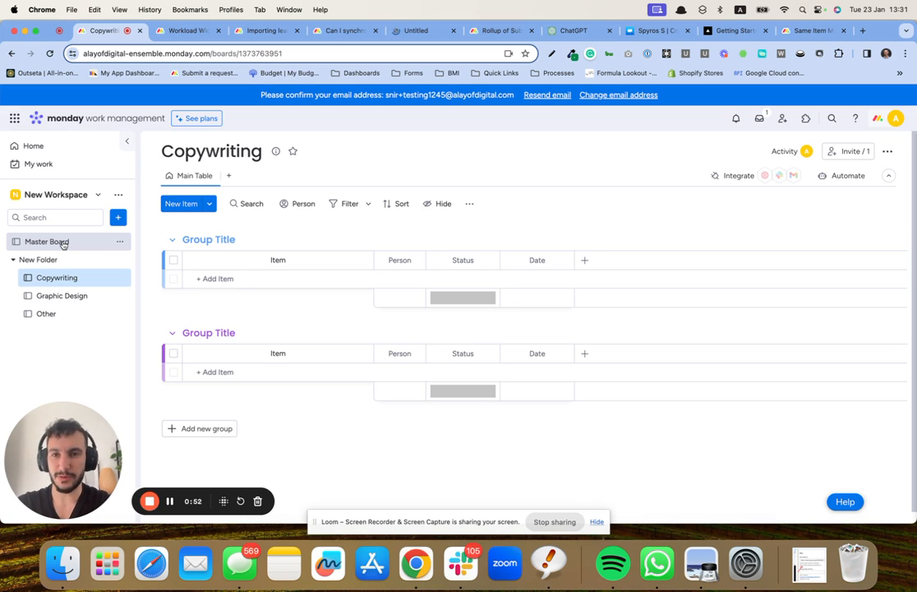
click(82, 295)
click(78, 313)
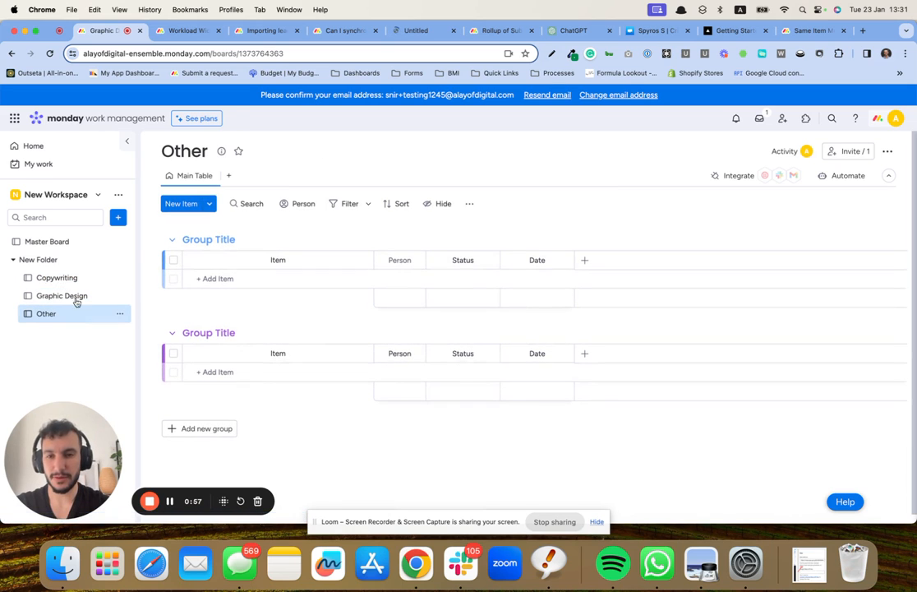
click(65, 241)
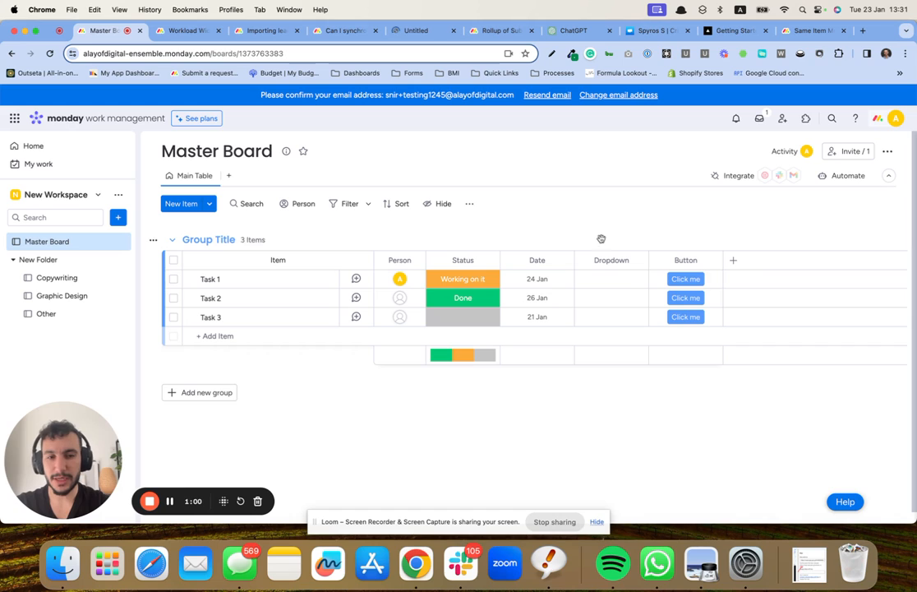
Step: Create the labels "Graphic Design" and "Copywriting" in the Dropdown column from Task 1's cell
click(626, 283)
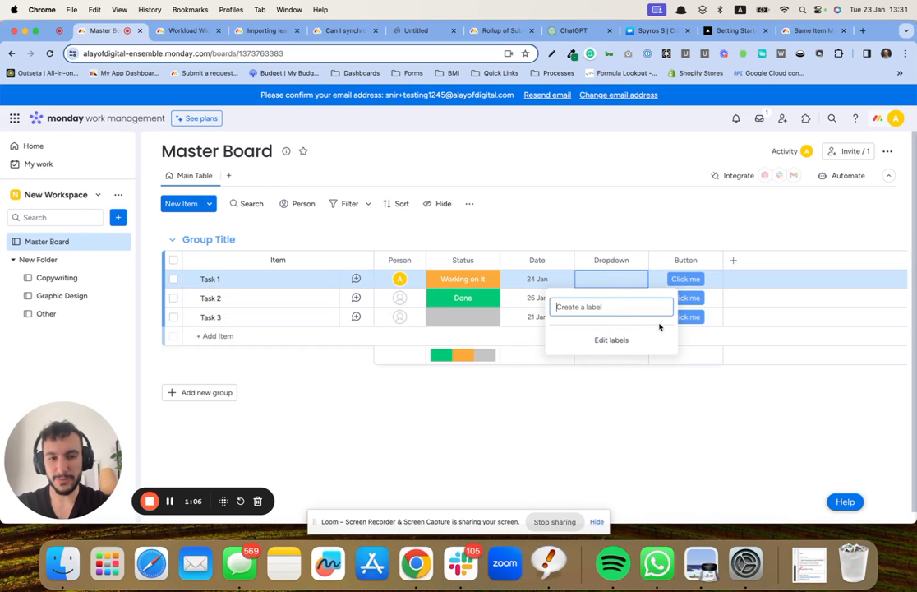
click(637, 338)
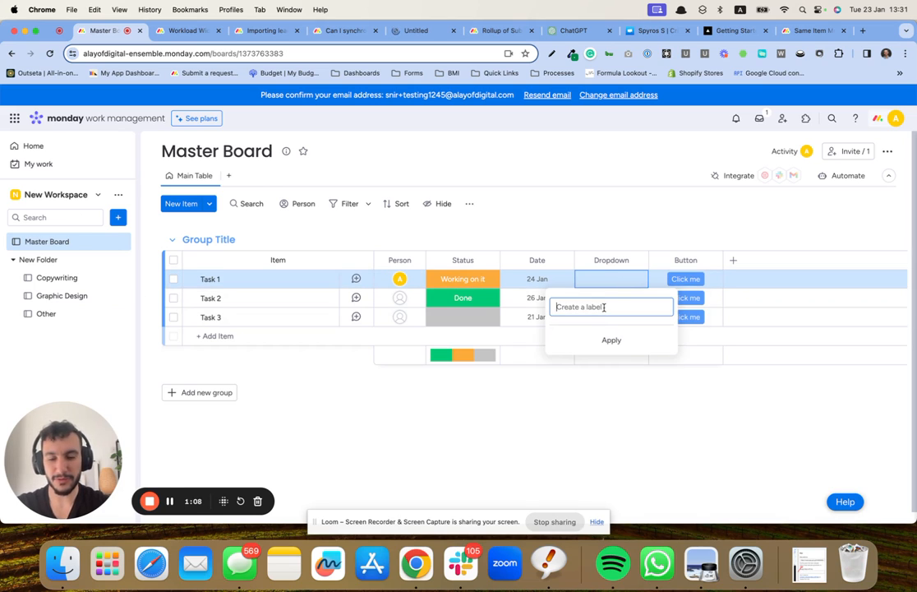
text(Graphic)
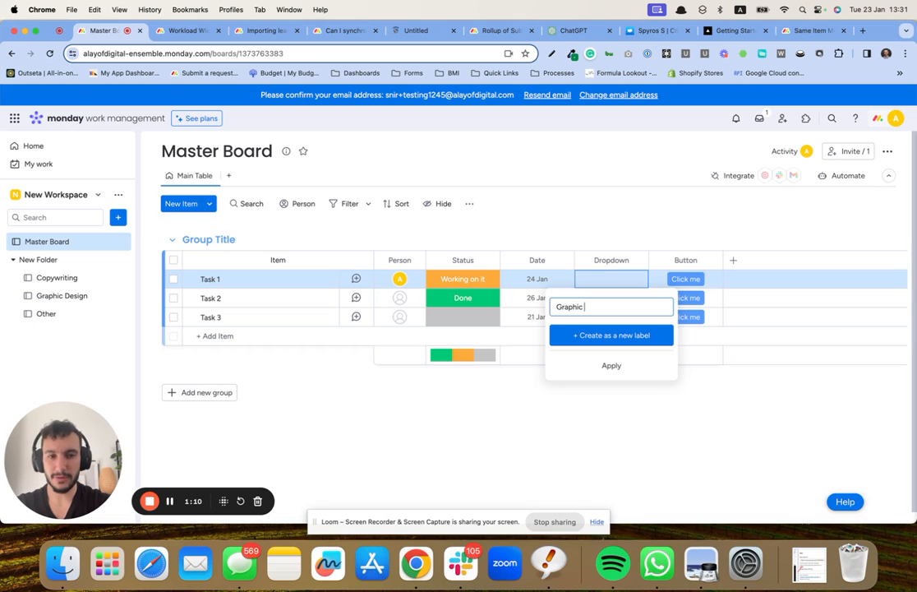
text( Design)
key(Return)
text(Copy)
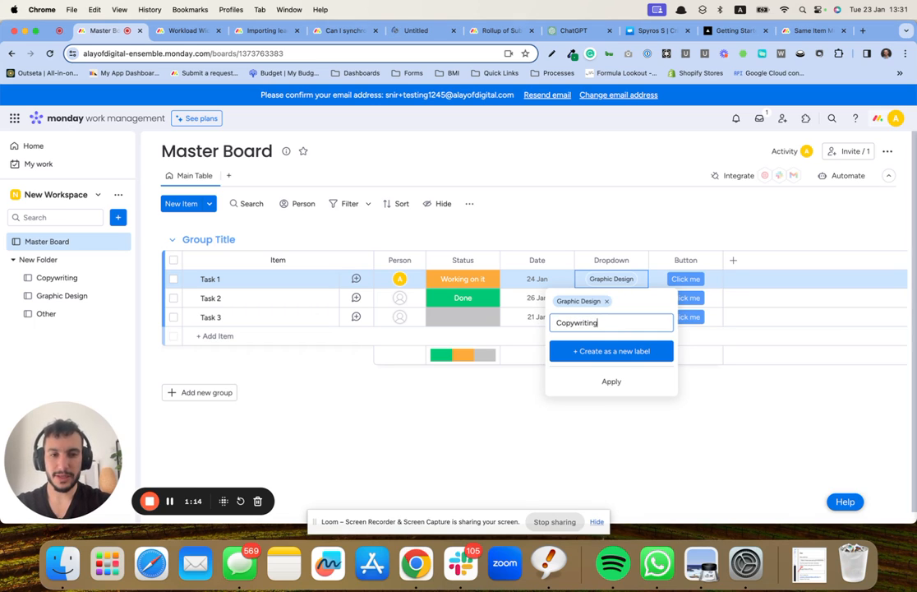
text(writing)
key(Return)
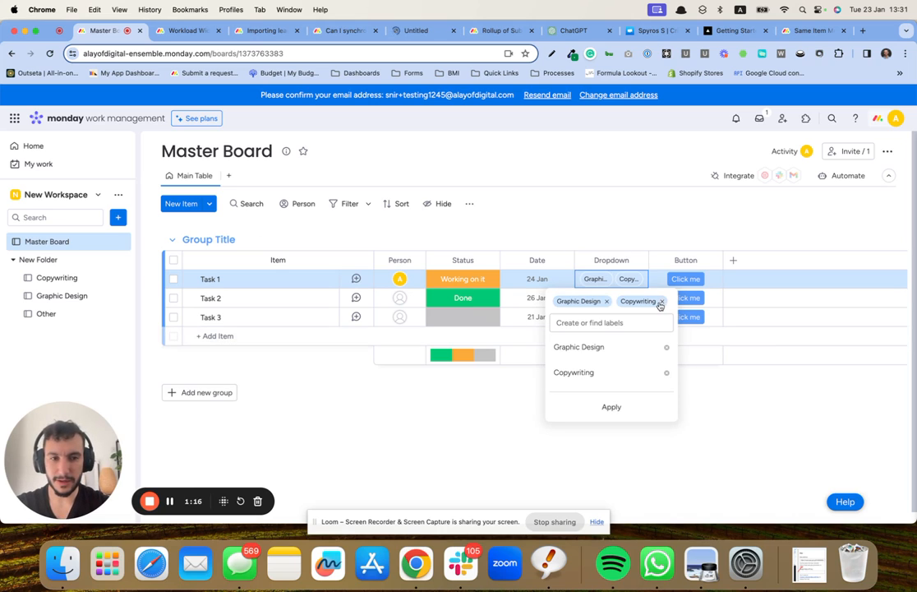
Step: Remove both labels from Task 1's Dropdown cell and close the label list
click(664, 301)
click(607, 301)
click(610, 207)
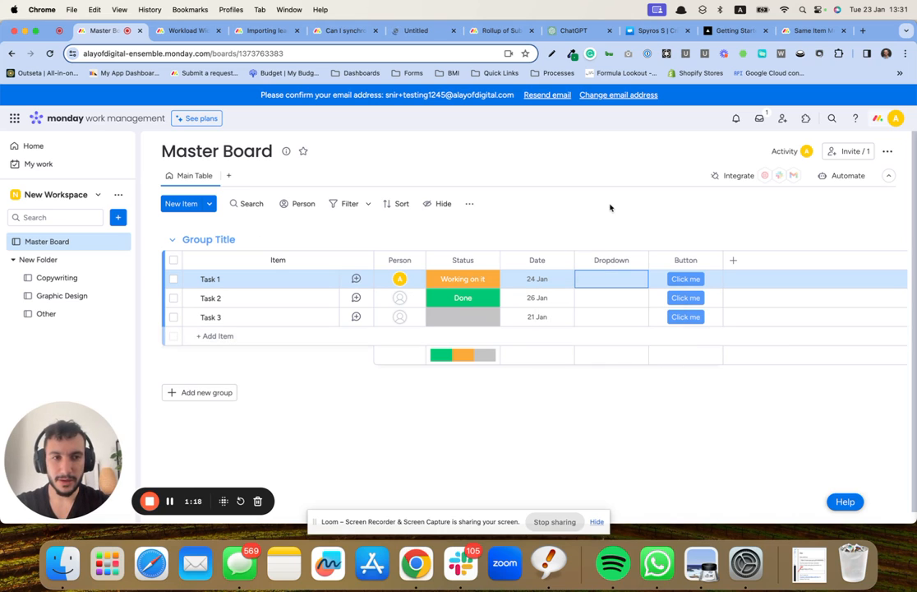
Step: Start a new automation on the Master Board with the trigger "When column changes", using the Dropdown column
click(825, 177)
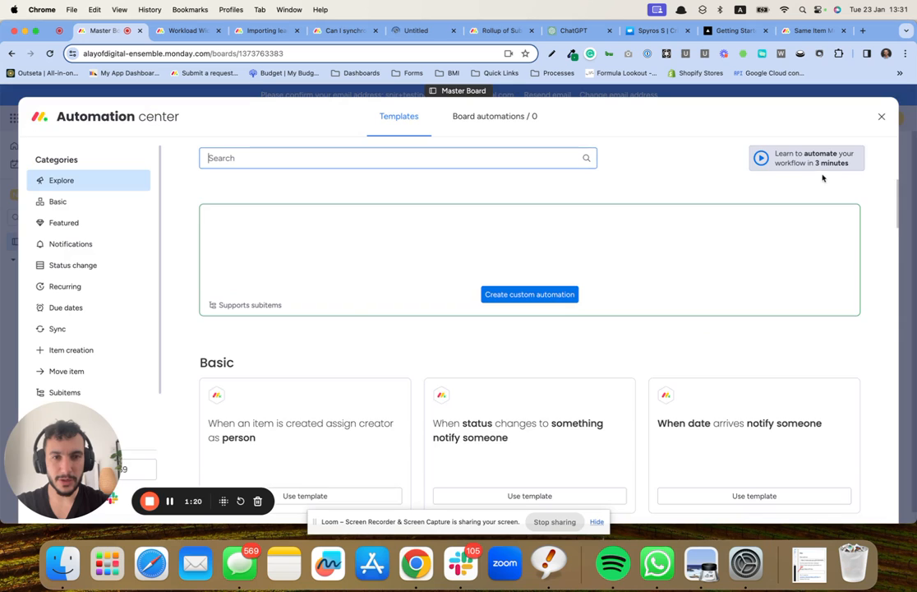
click(479, 117)
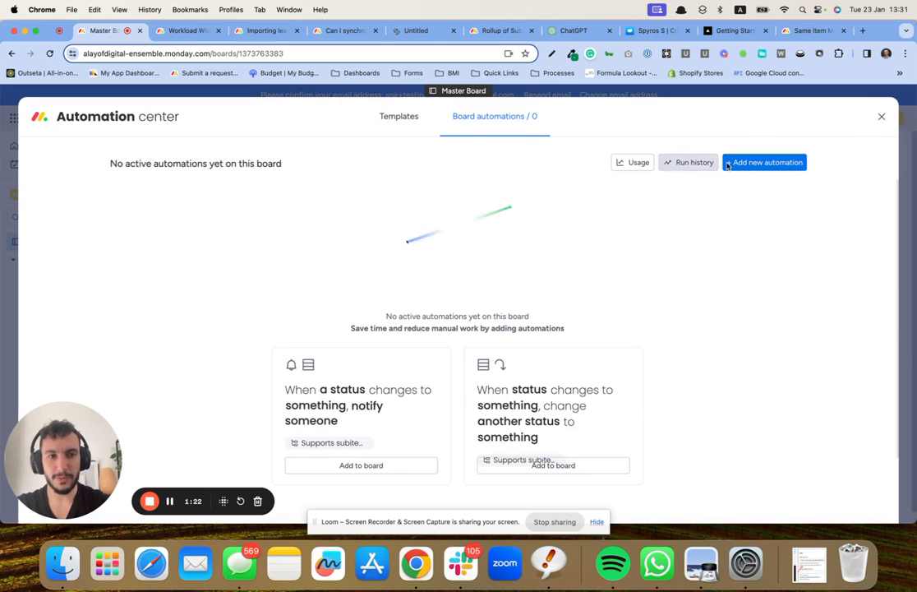
click(765, 162)
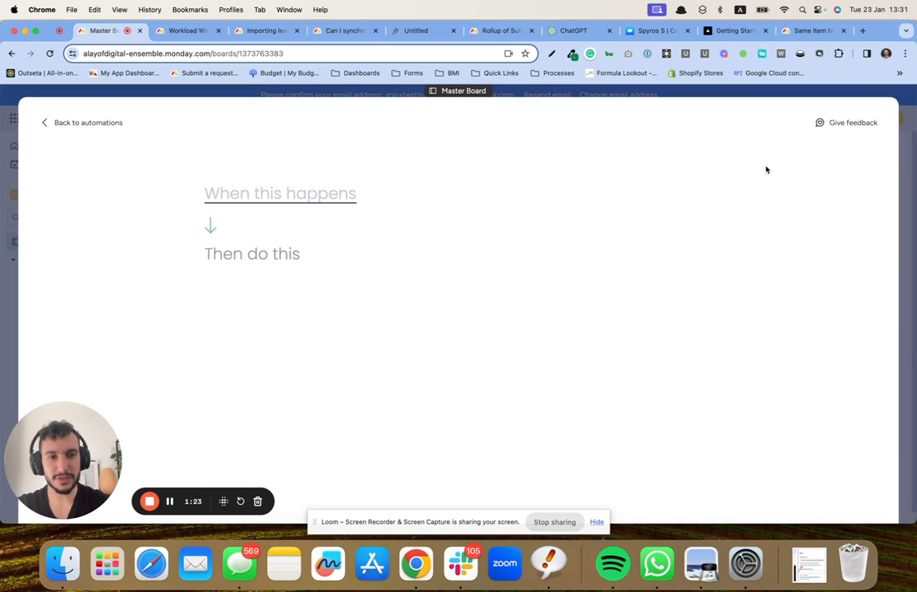
click(321, 200)
text(co)
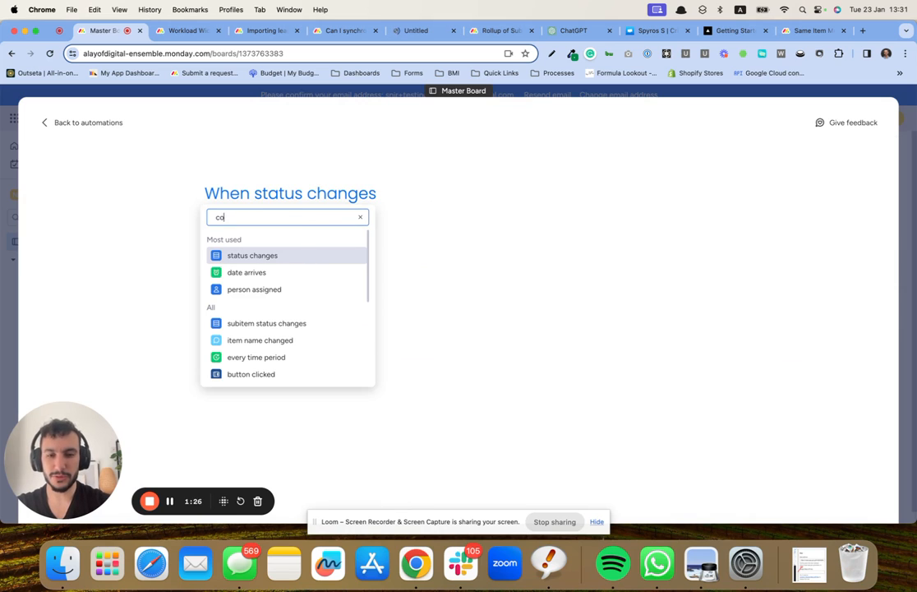
text(l)
click(308, 258)
click(291, 197)
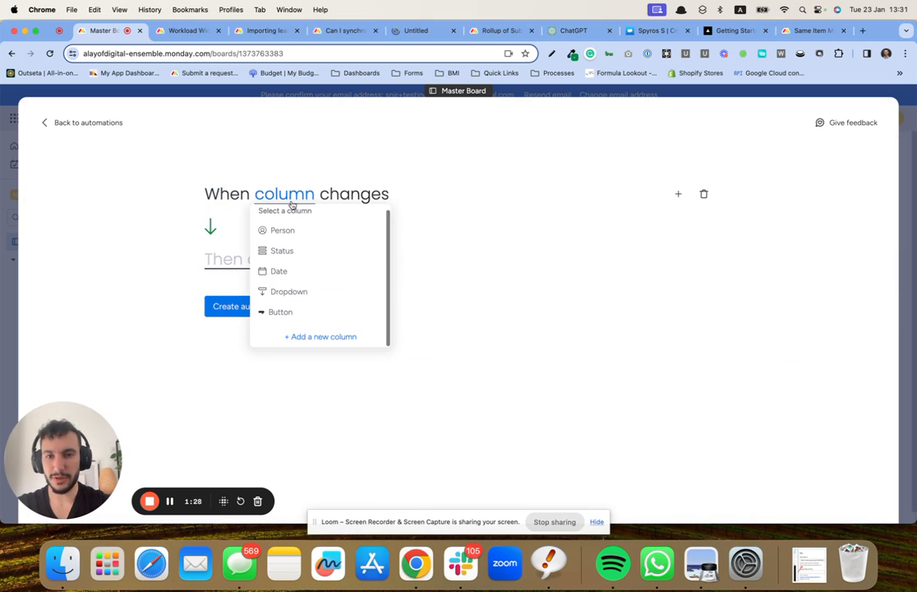
click(306, 293)
Step: Add the condition "dropdown meets condition" so that the Dropdown column contains one of the selected labels
click(678, 194)
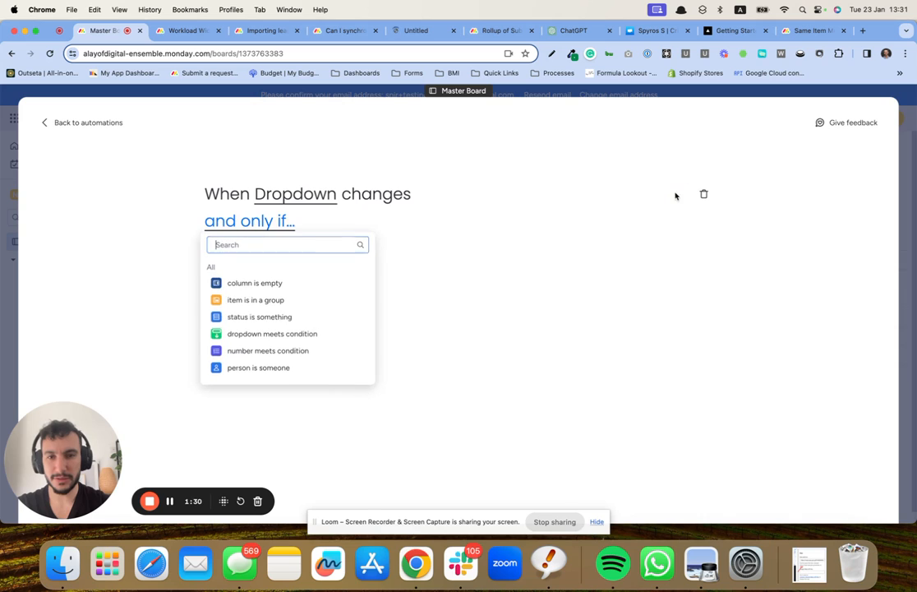
click(279, 333)
click(329, 221)
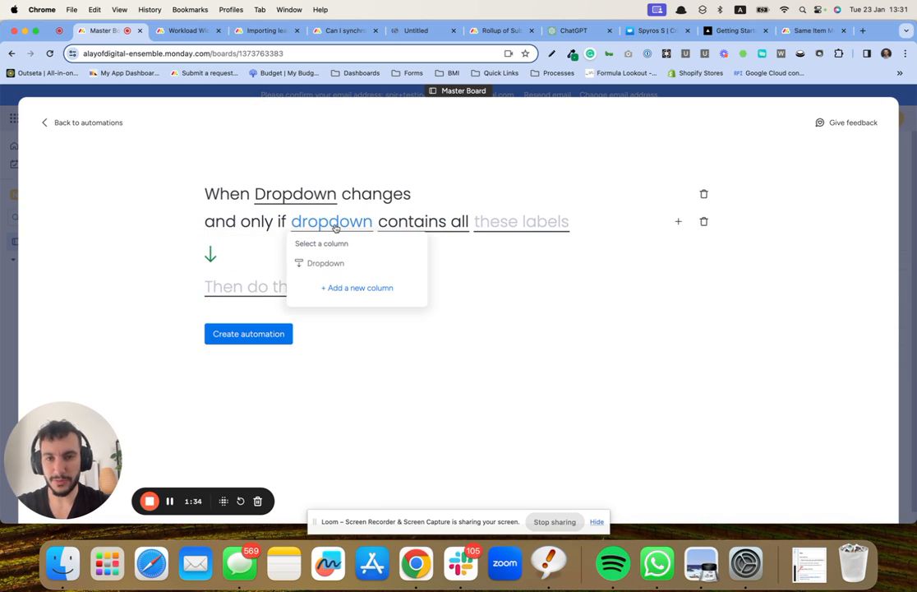
click(346, 262)
click(450, 223)
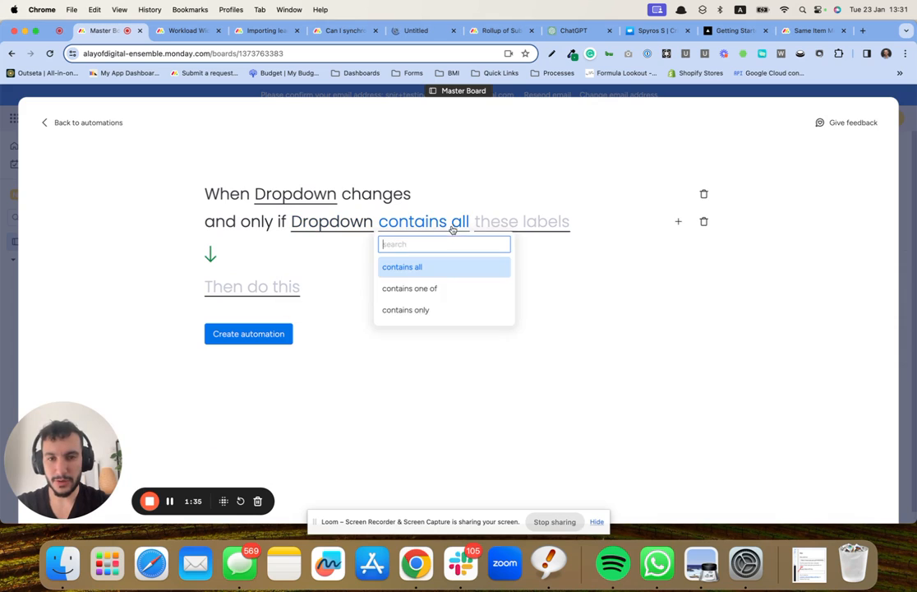
click(443, 307)
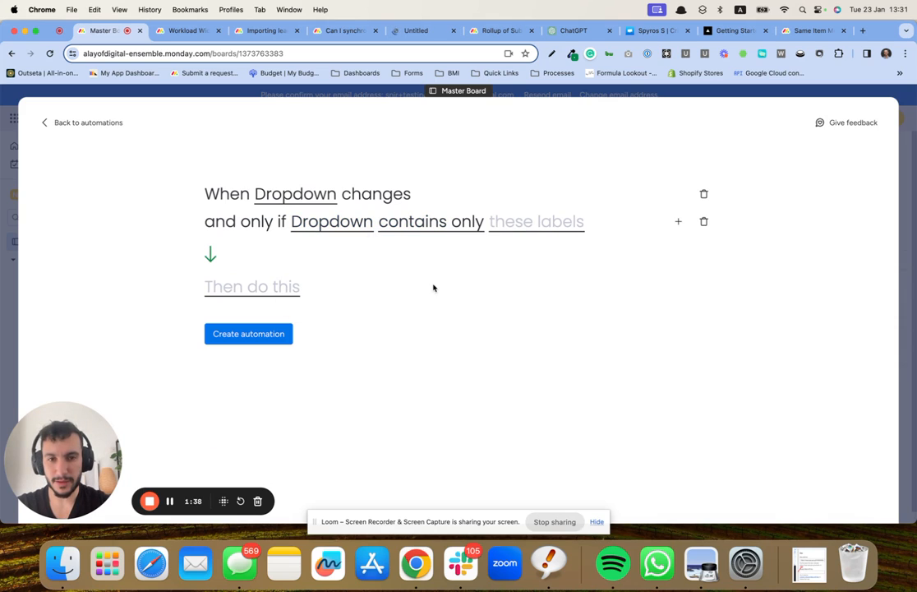
click(441, 235)
click(435, 292)
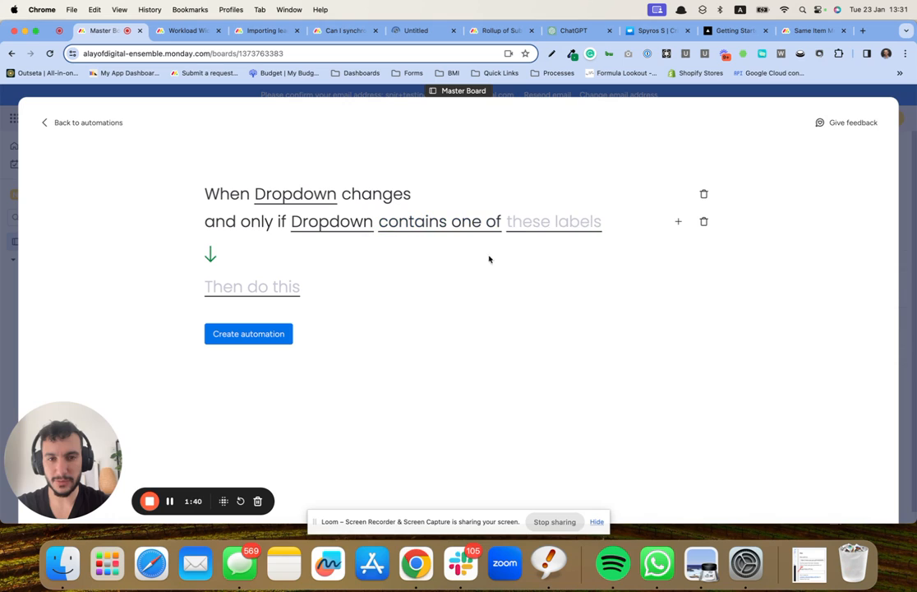
click(548, 233)
click(553, 266)
click(417, 294)
Step: Set the action to the Same Item Multiple Boards one that adds the same item to the Graphic Design board, and create the automation
click(275, 295)
scroll(288, 354, down, 10)
scroll(289, 355, down, 3)
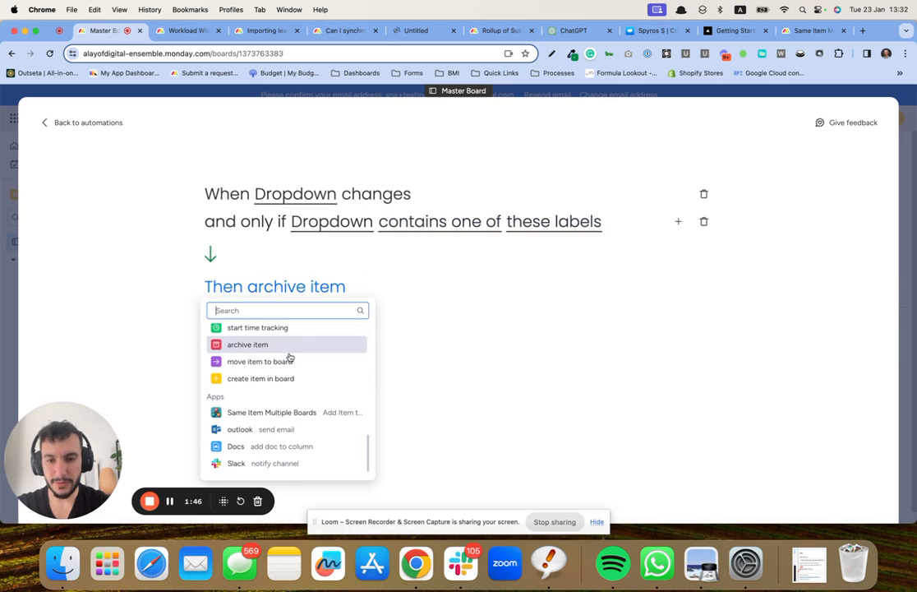
click(304, 413)
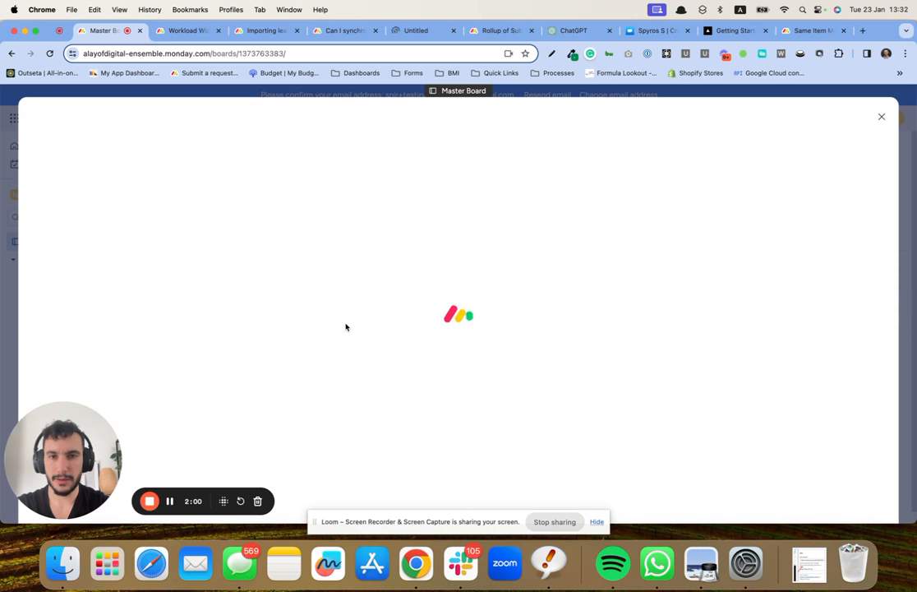
click(460, 284)
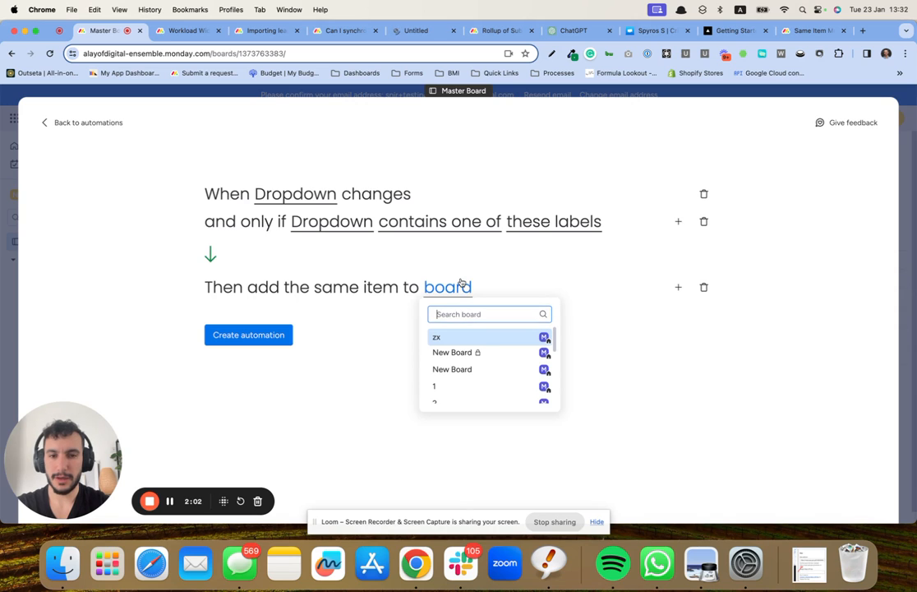
scroll(476, 366, down, 5)
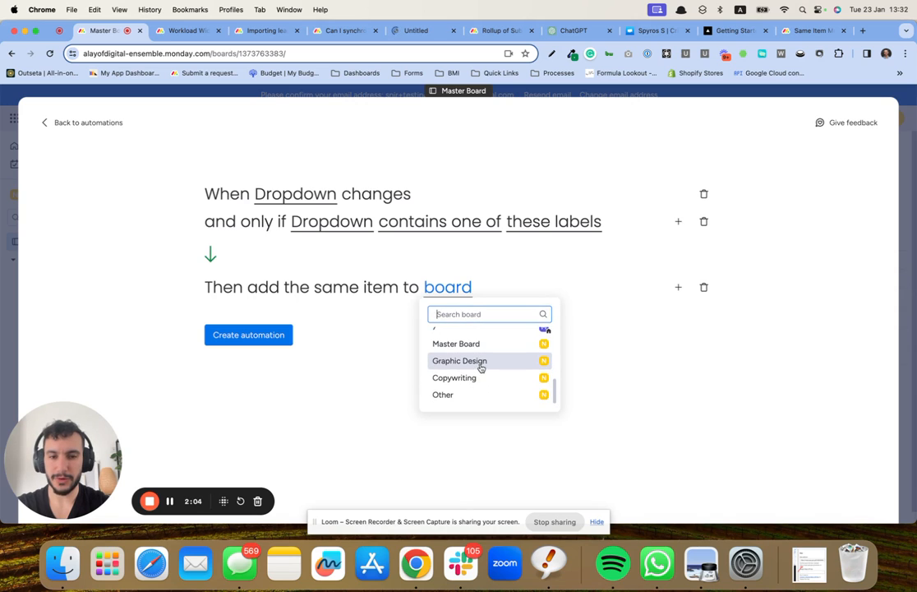
click(481, 366)
click(267, 340)
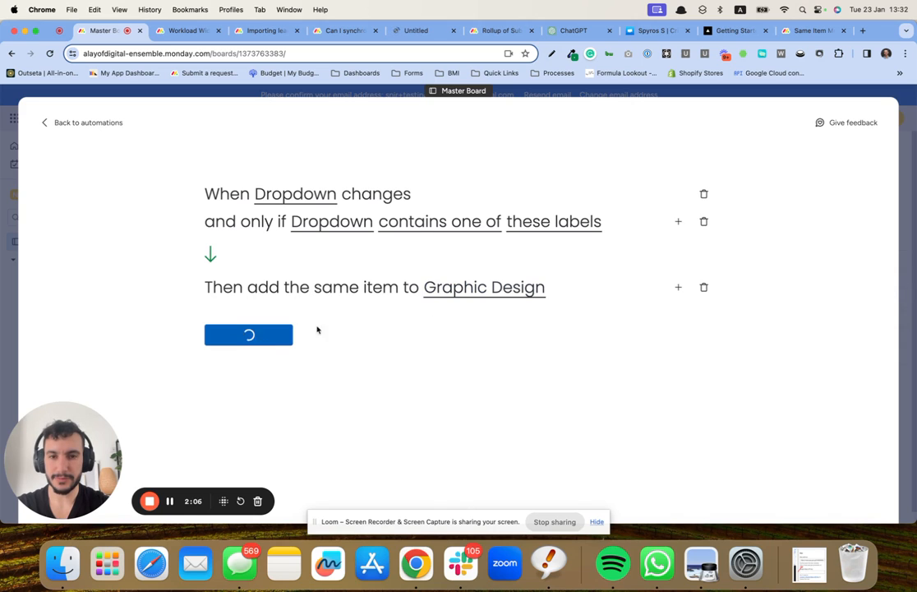
Step: Start another automation on the Master Board with the trigger "When column changes", using the Dropdown column
click(766, 190)
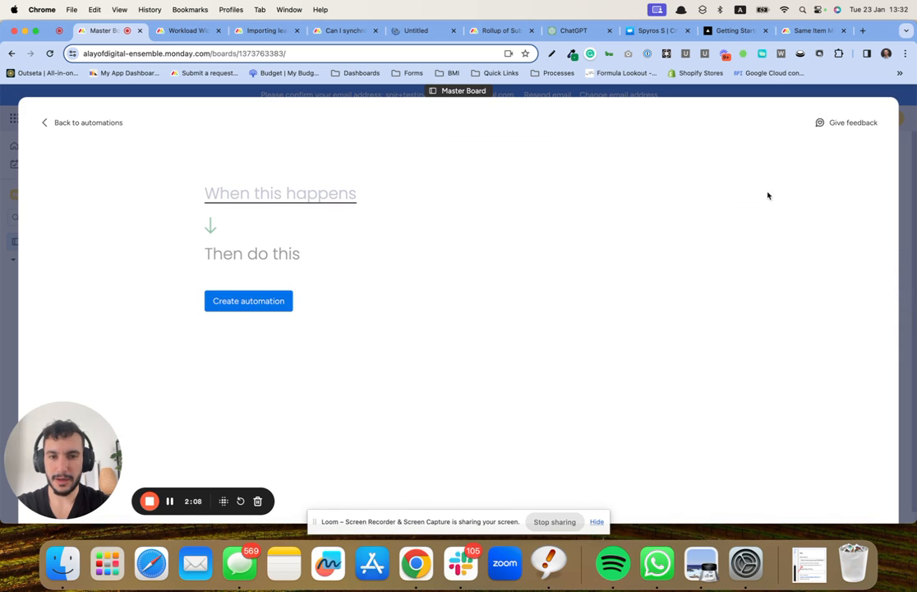
click(307, 194)
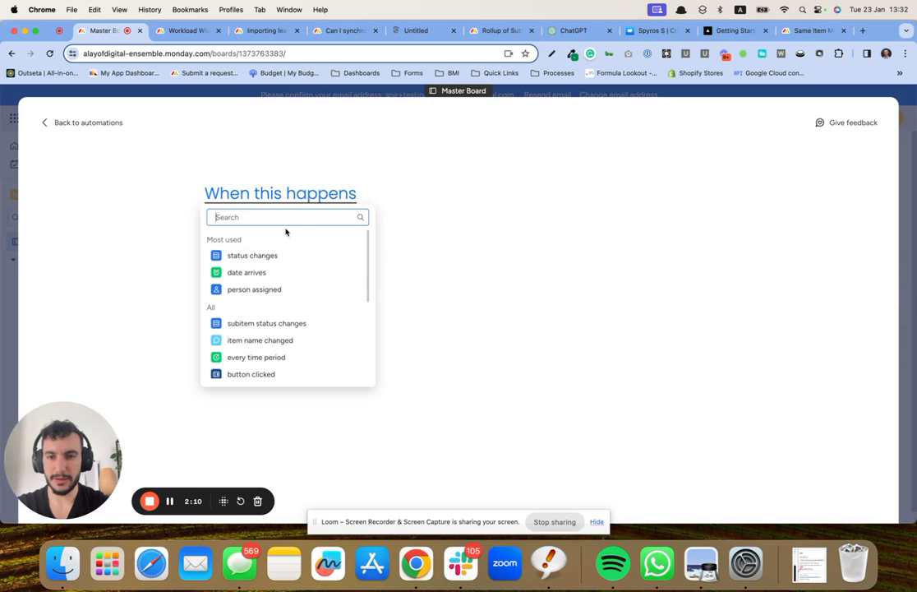
text(col)
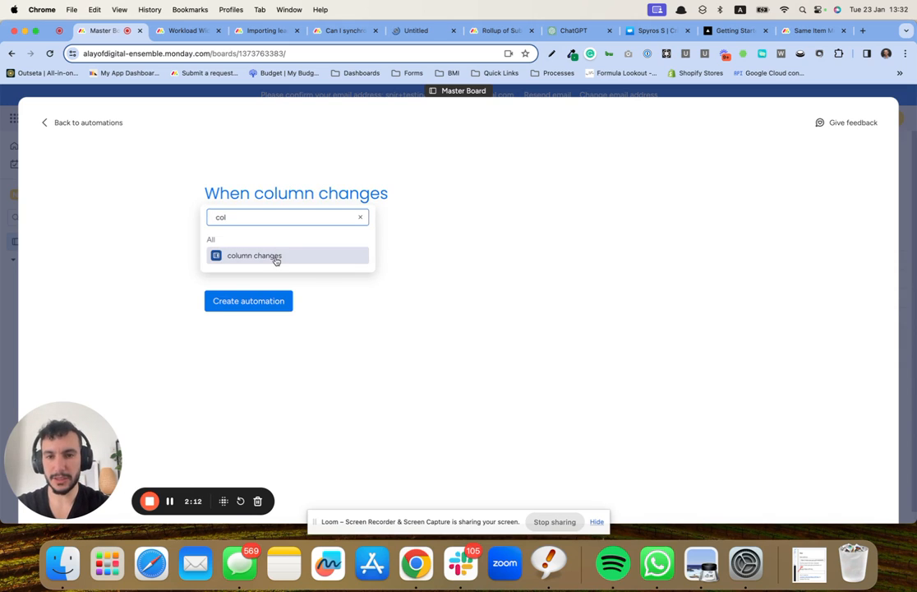
click(275, 257)
click(283, 193)
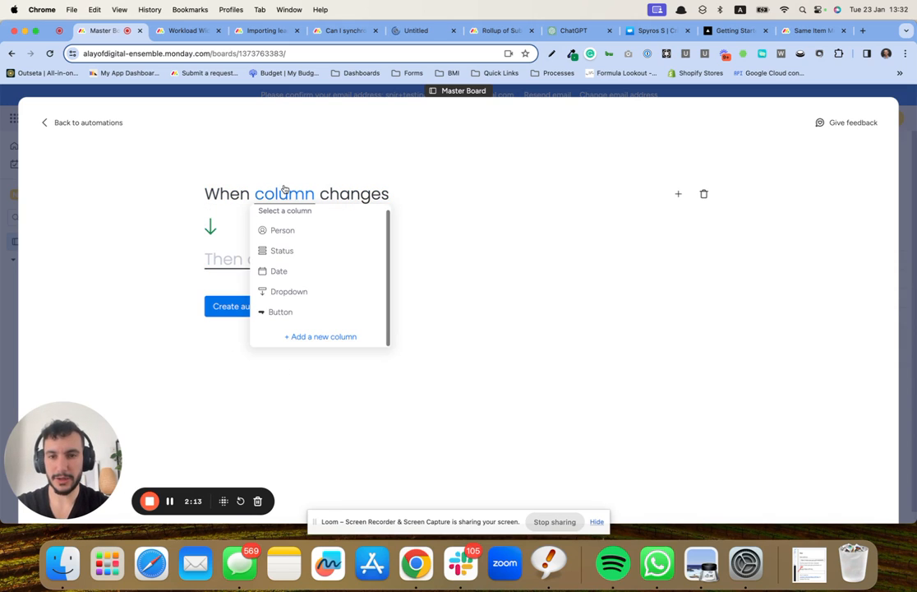
click(306, 291)
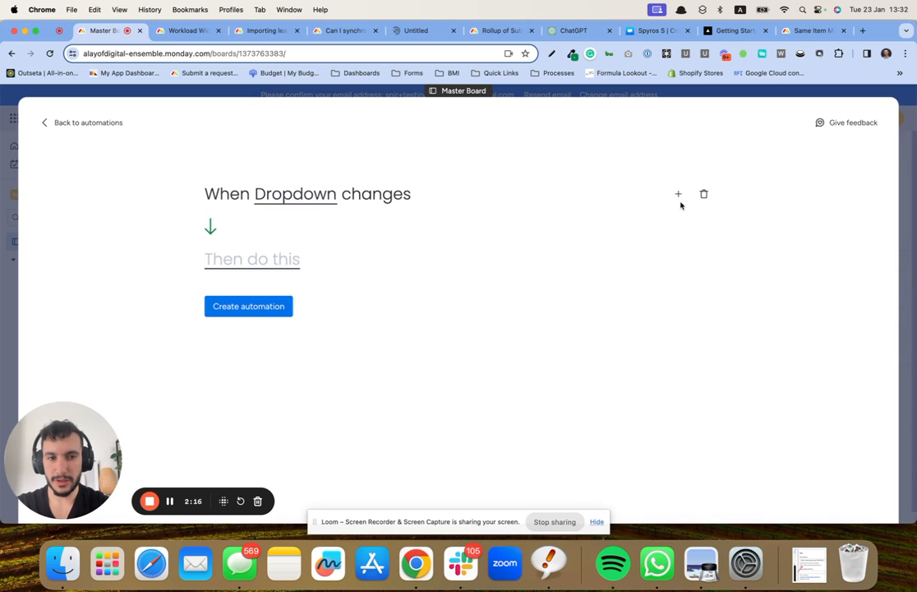
Step: Add a dropdown condition so the automation runs only if the Dropdown column contains one of the selected labels
click(679, 196)
click(308, 331)
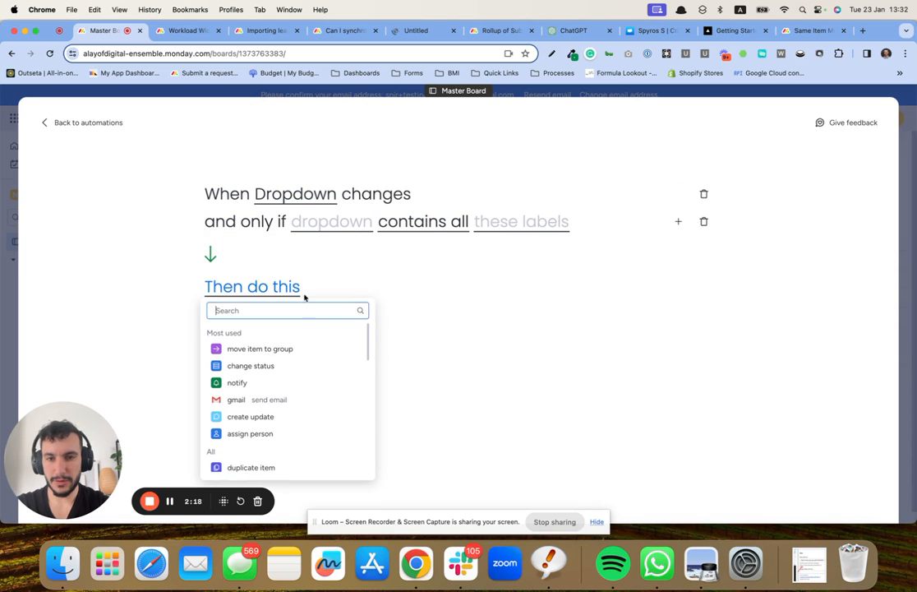
click(345, 223)
click(362, 260)
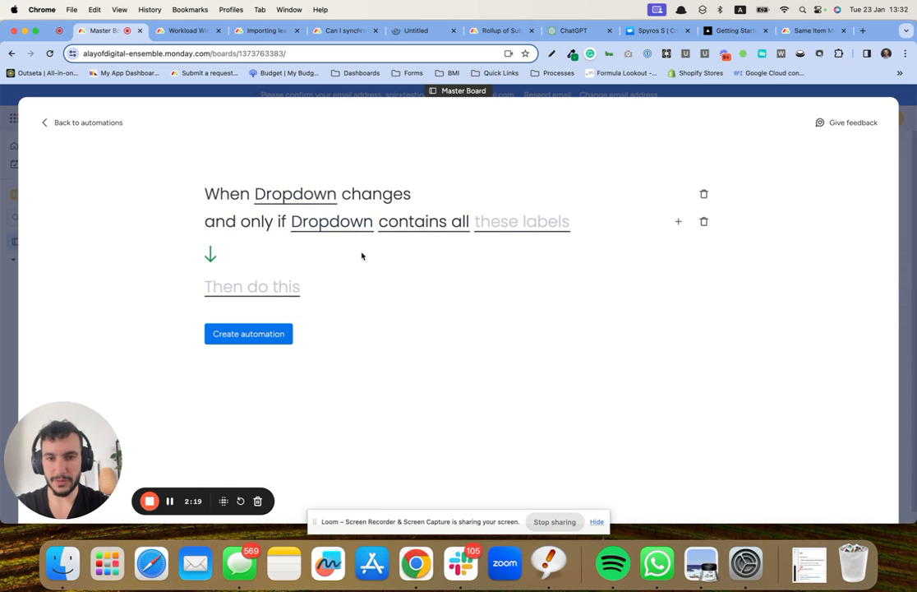
click(441, 221)
click(448, 287)
click(544, 226)
click(549, 286)
click(391, 278)
Step: Set the action to add the same item to the Copywriting board, create the automation and close the Automation center
click(258, 294)
click(258, 298)
click(260, 291)
scroll(272, 379, down, 10)
click(282, 414)
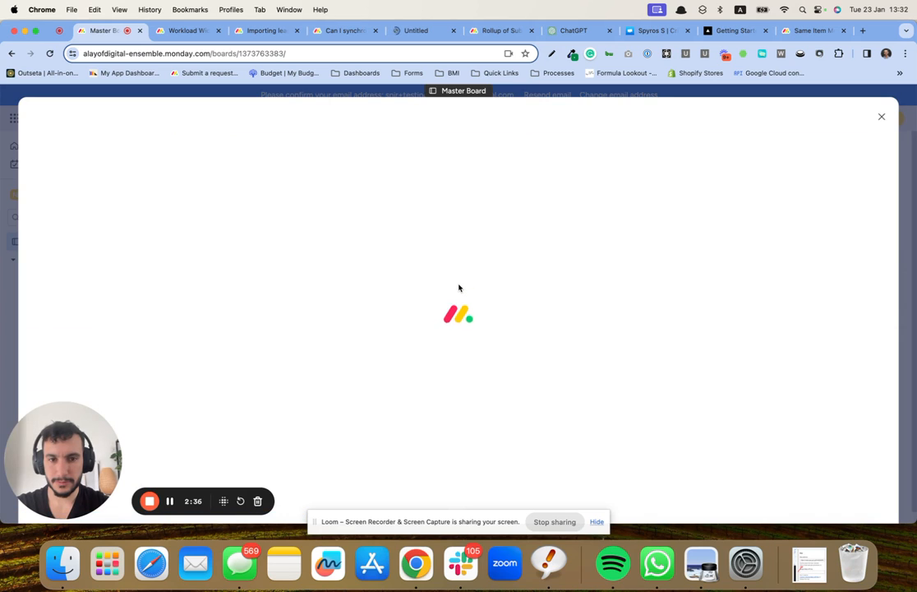
click(452, 296)
scroll(459, 330, down, 3)
click(474, 383)
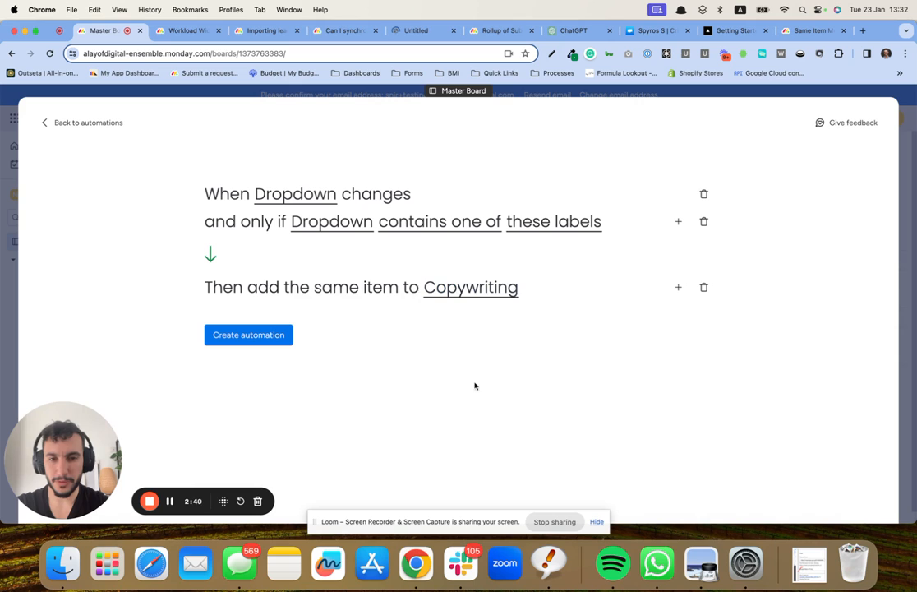
click(277, 337)
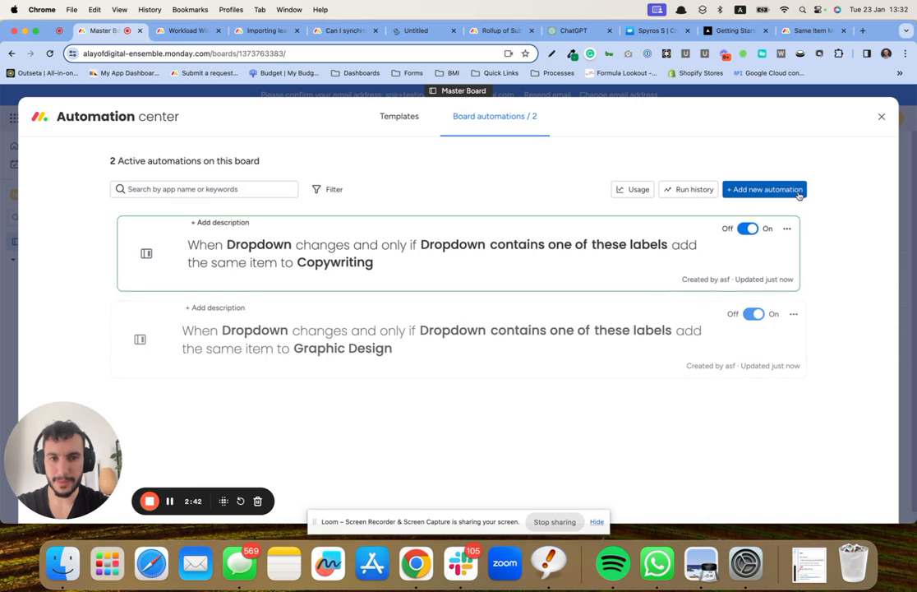
click(881, 116)
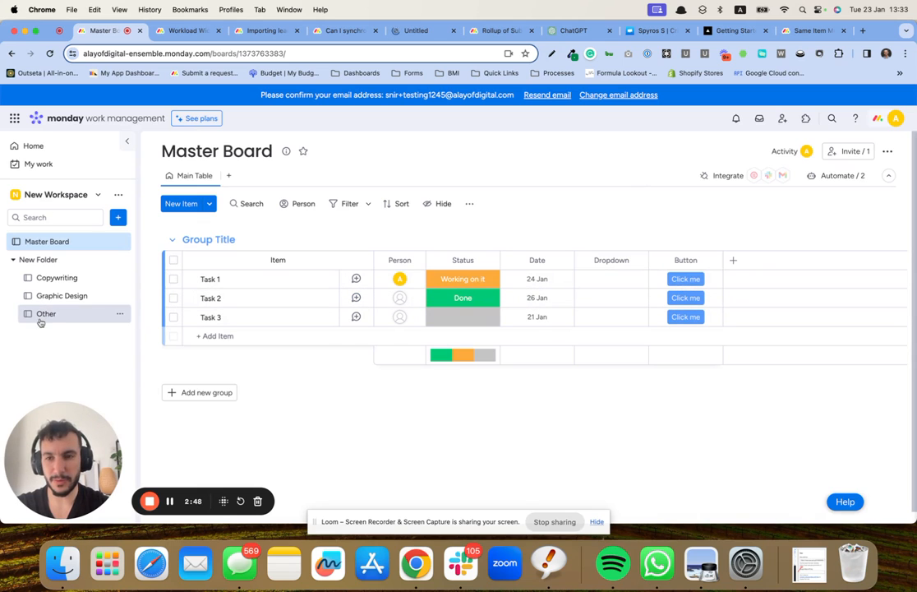
Step: Set up the Button column so that clicking it adds the same item to the Other board, and create the automation
click(689, 280)
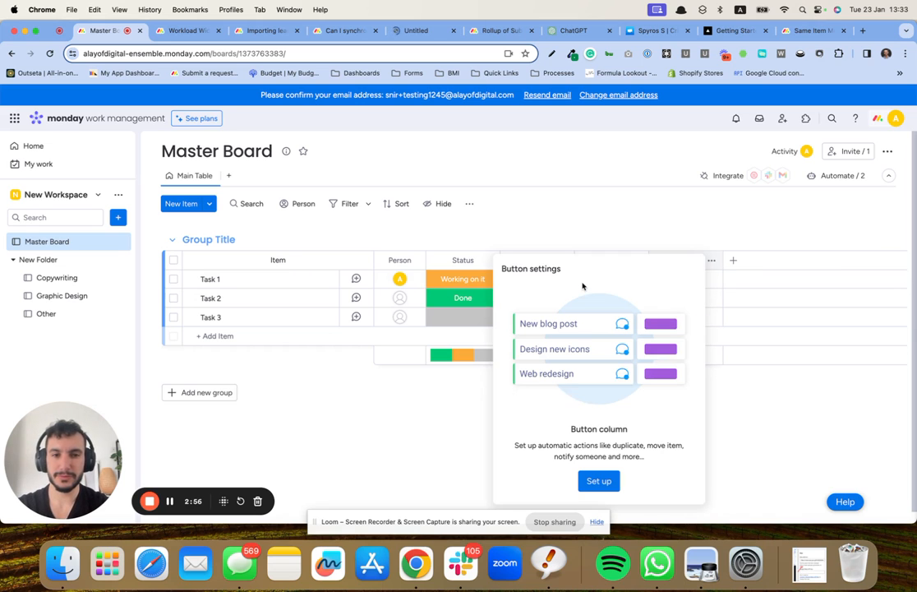
click(604, 482)
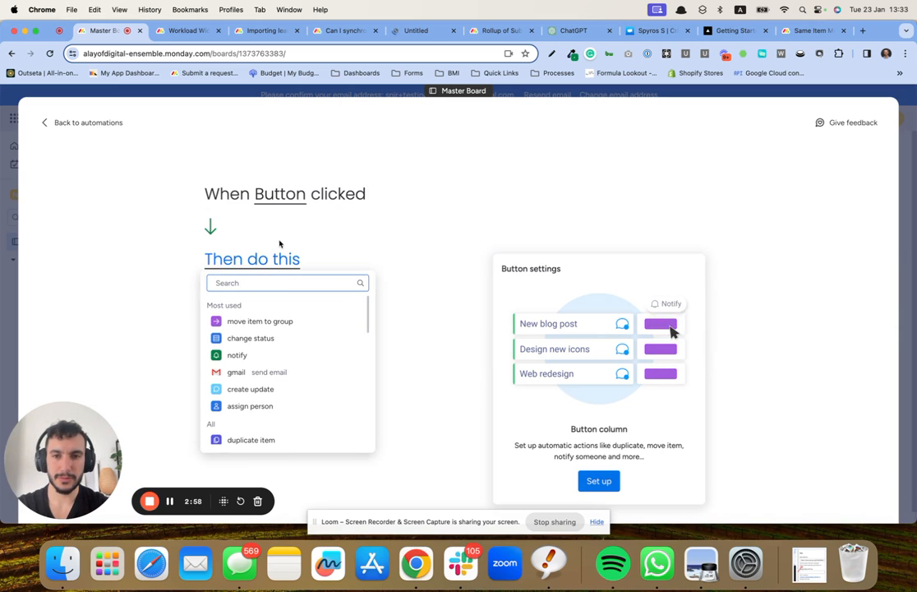
scroll(296, 325, down, 5)
click(296, 383)
click(445, 258)
scroll(483, 337, down, 5)
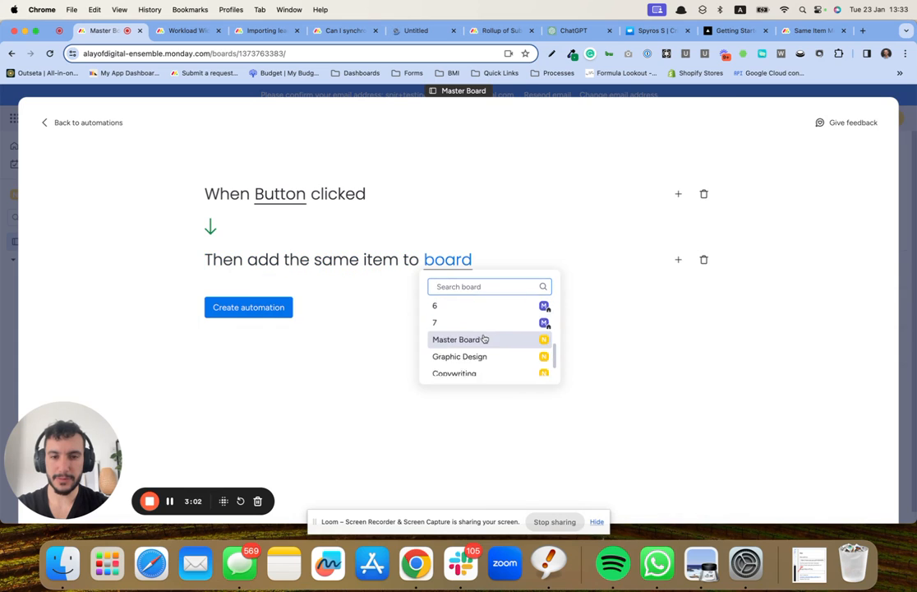
click(483, 367)
click(250, 311)
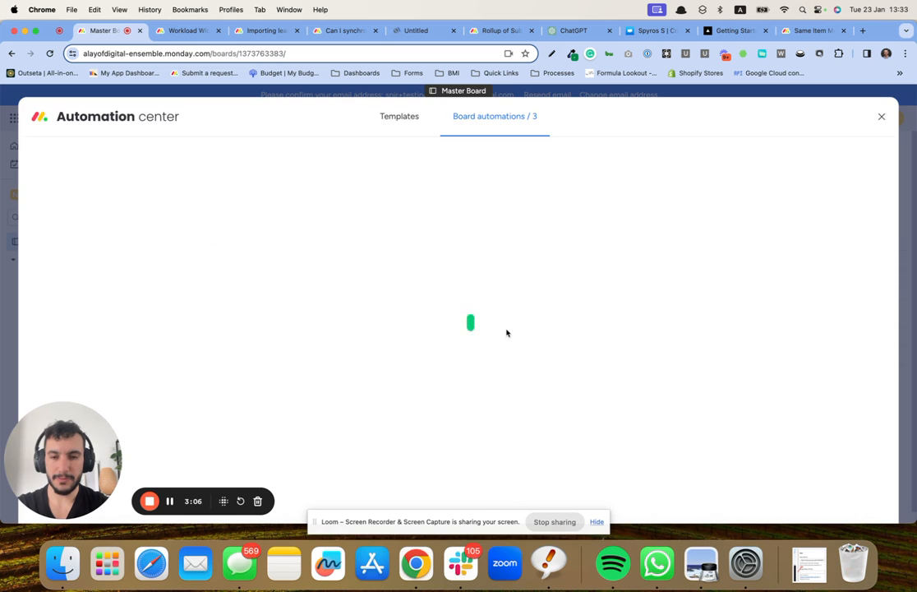
click(881, 115)
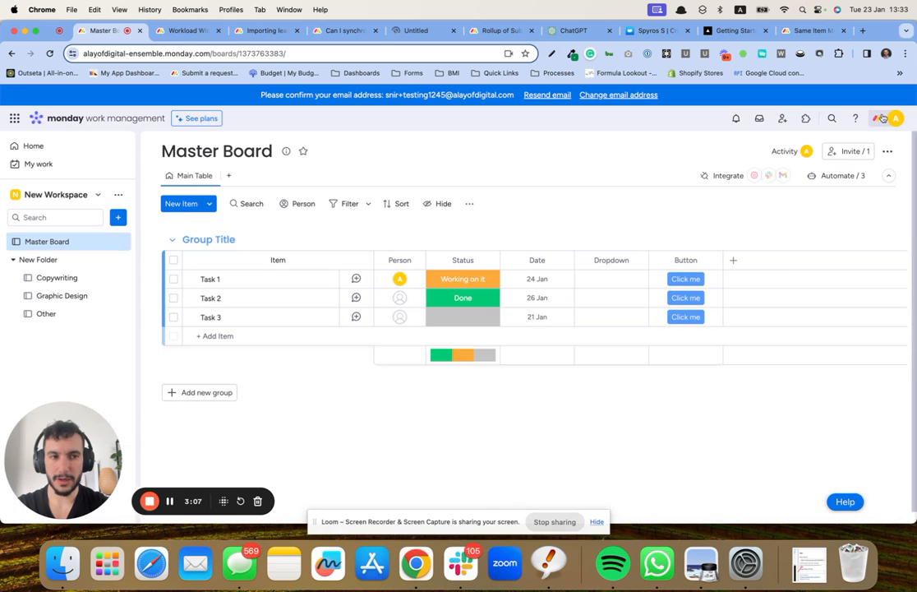
Step: Set the Dropdown label of Task 1 to Copywriting and of Task 2 to Graphic Design
click(611, 278)
click(610, 333)
click(600, 216)
click(615, 297)
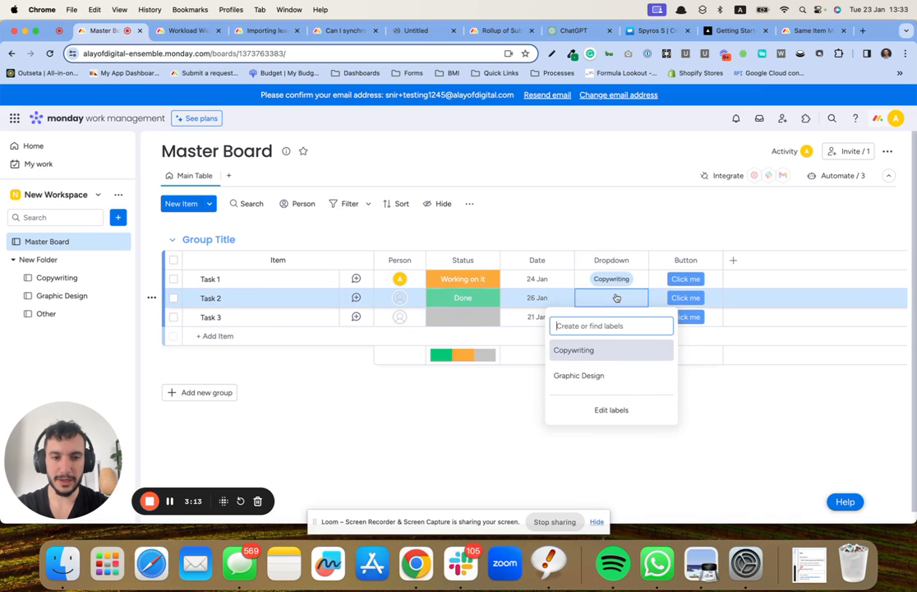
click(615, 374)
click(593, 198)
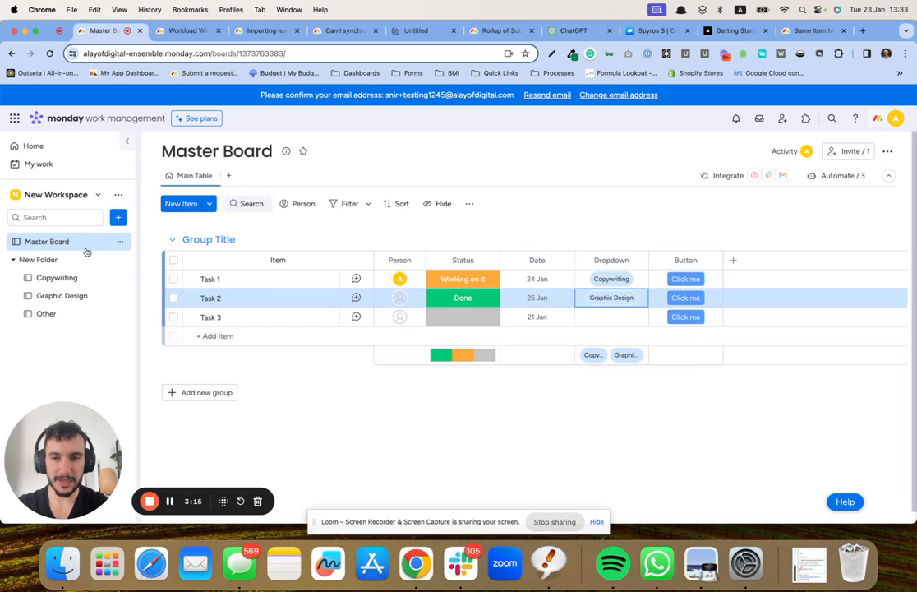
Step: Check the Copywriting board for Task 1 and set Task 2's status on the Graphic Design board to Working on it
click(56, 278)
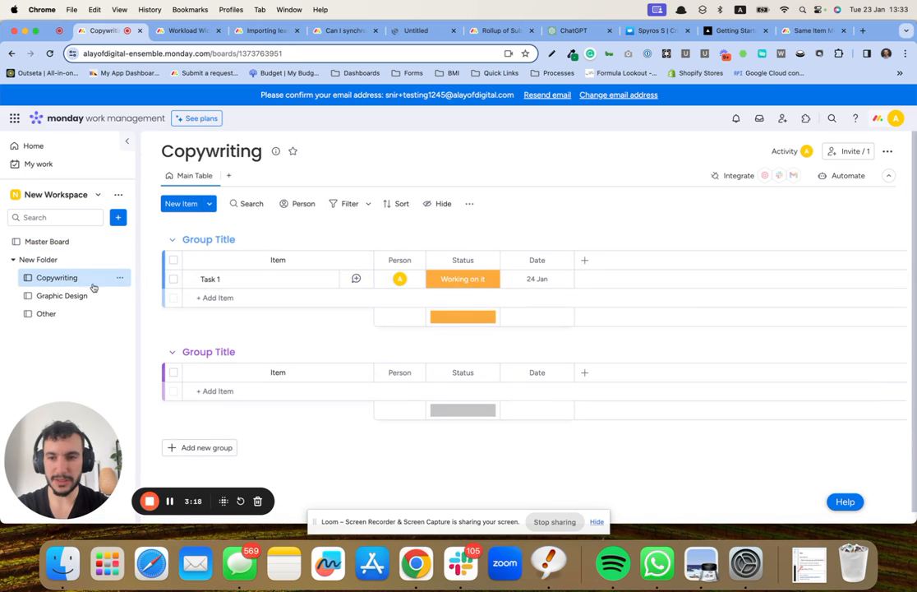
click(77, 295)
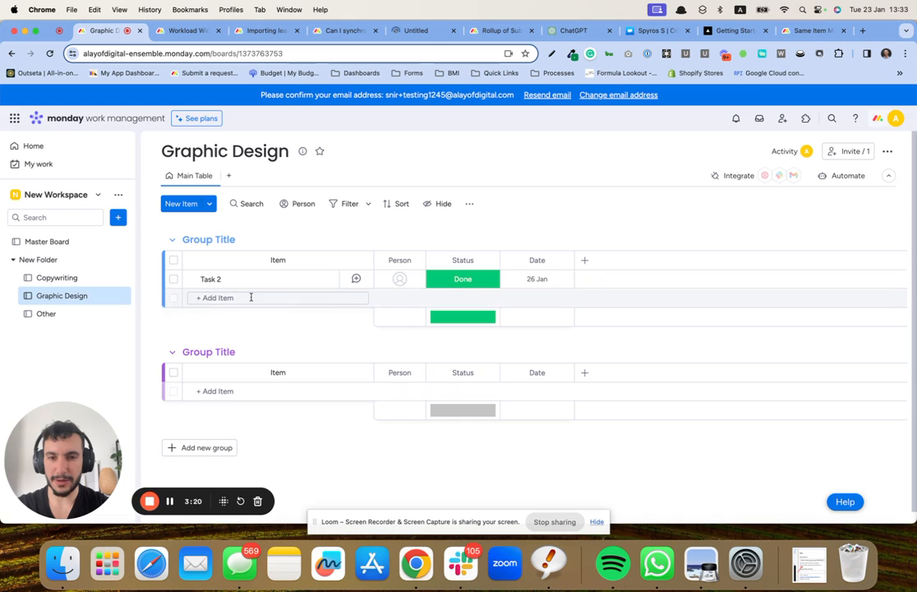
click(464, 280)
click(470, 321)
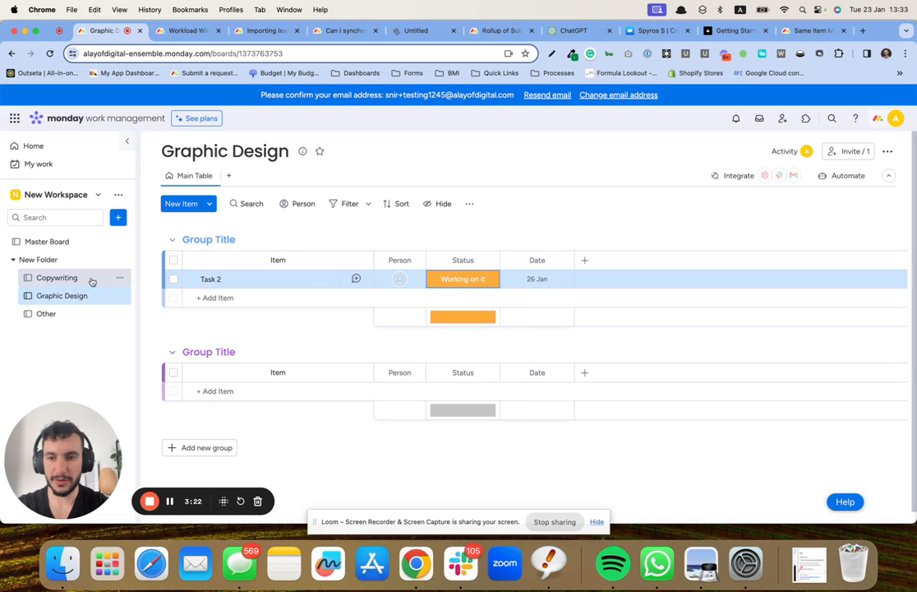
Step: Set Task 1's status on the Copywriting board to Stuck
click(91, 278)
click(457, 280)
click(463, 334)
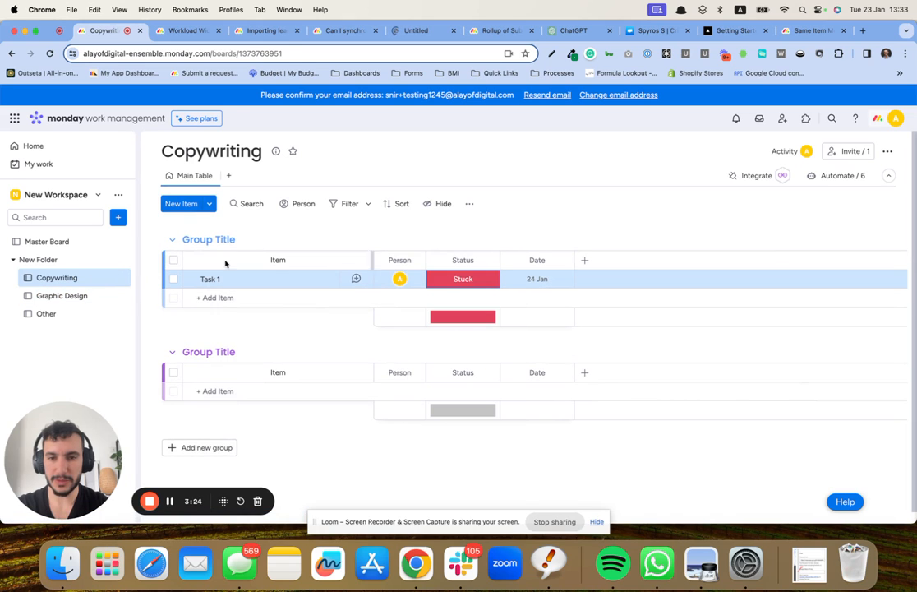
Step: Check the task statuses on the Master Board and look for Task 3 on the Other board
click(37, 242)
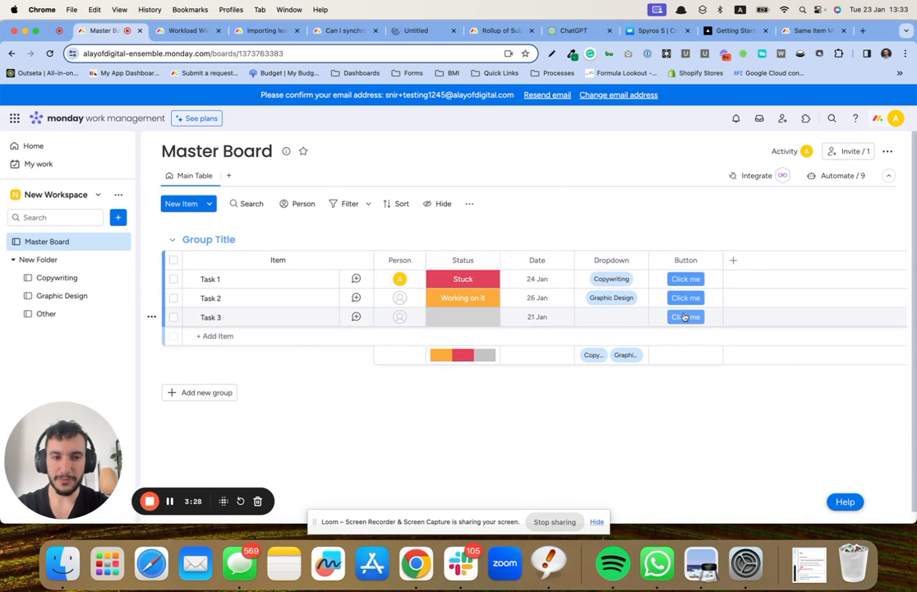
click(96, 317)
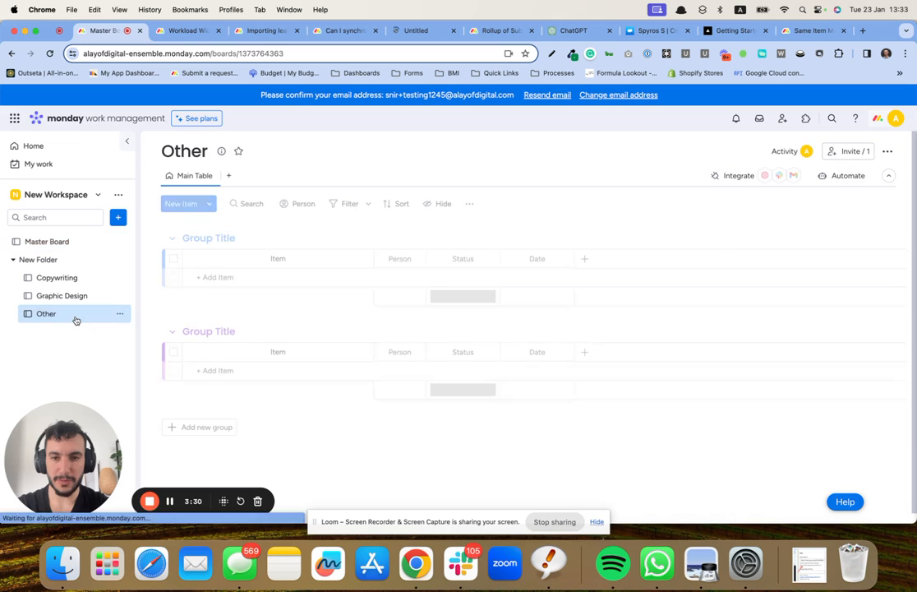
click(18, 246)
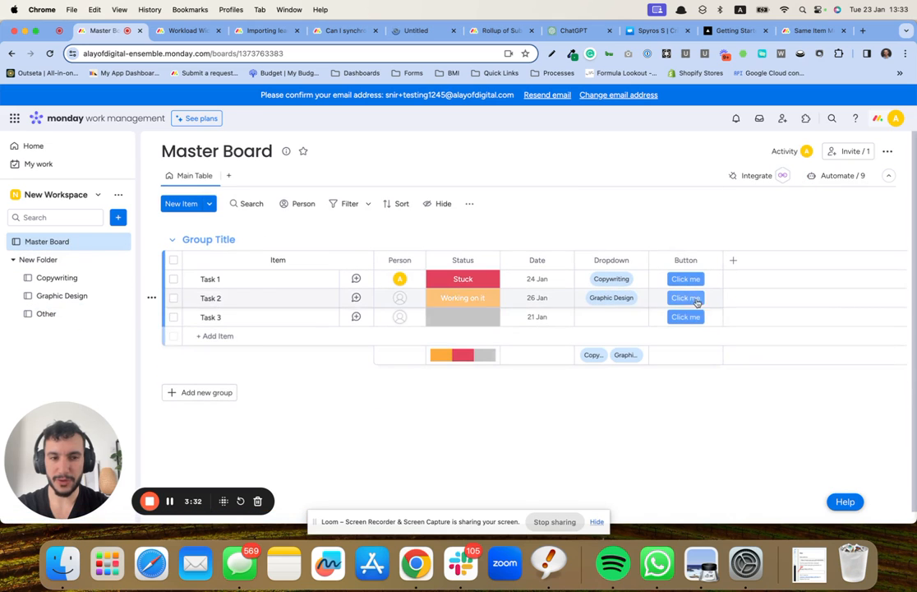
click(44, 315)
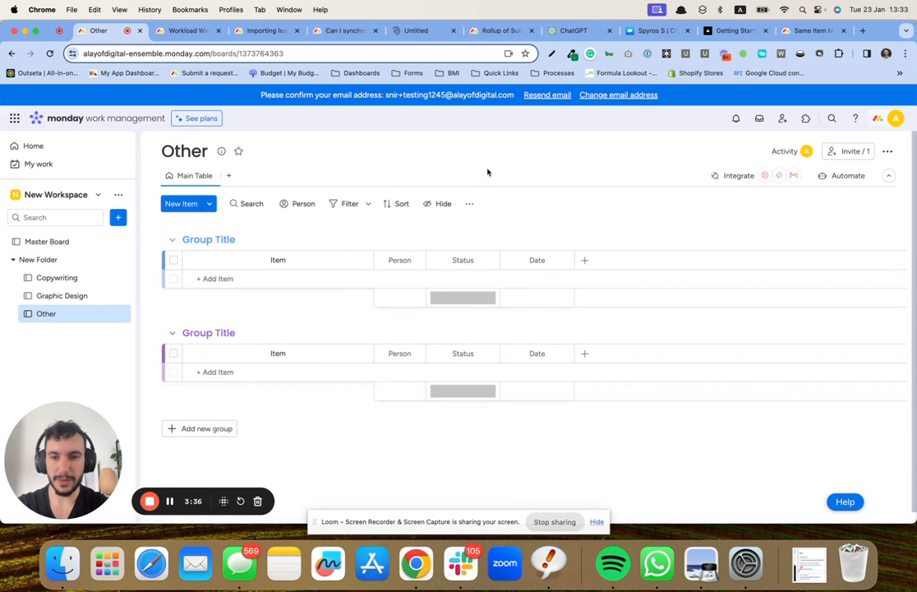